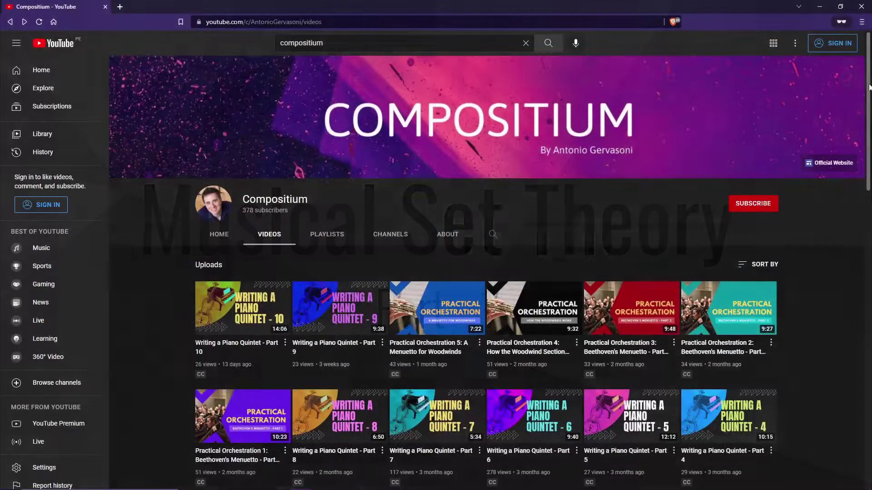
Open the 17:38 Compositium video 'Using Set Theory to compose a duo for flute and guitar'.
scroll(870, 87, "down", 10)
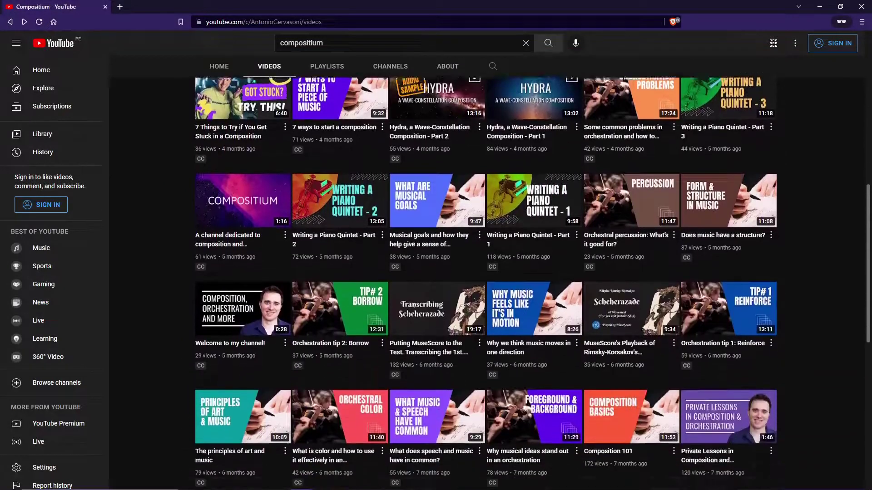
scroll(752, 323, "down", 7)
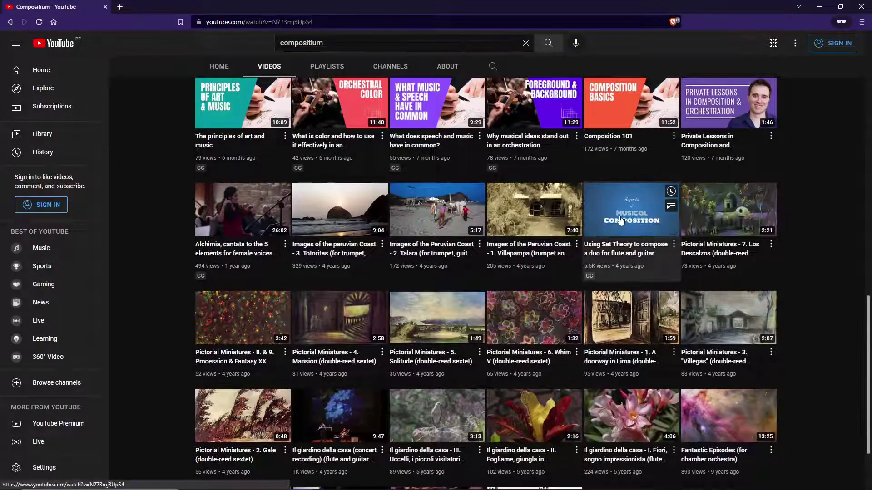
left_click(621, 220)
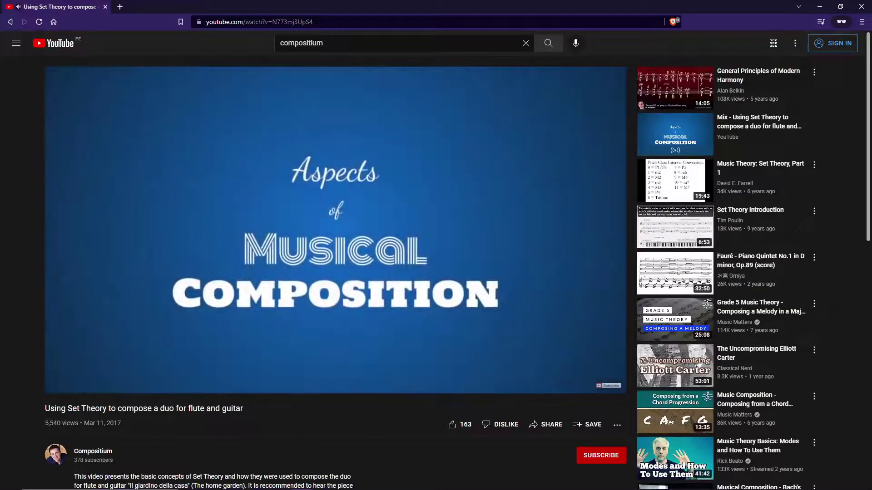